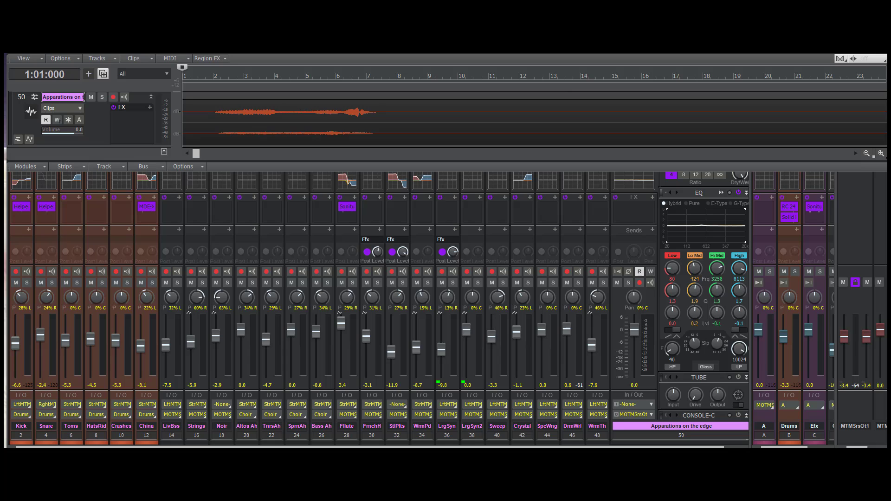
# Step: Play the song from the start, then solo track 50 and audition it from 4:03:048
pyautogui.press('space')
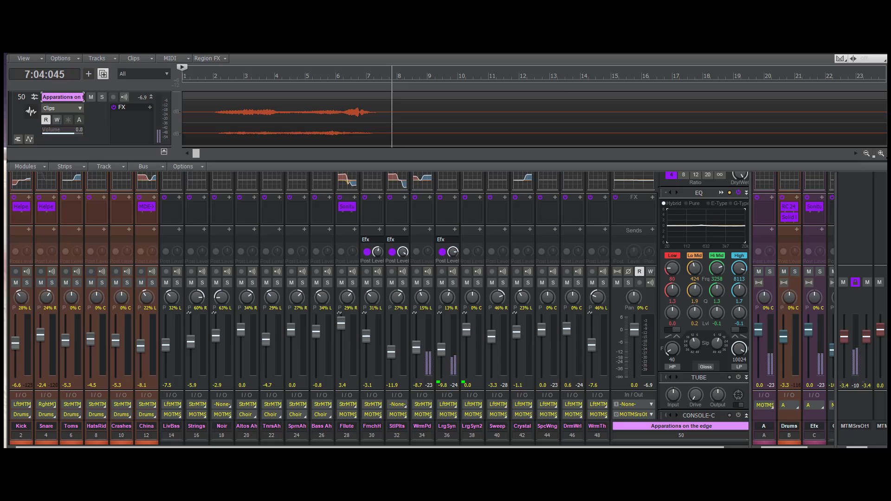
pyautogui.press('space')
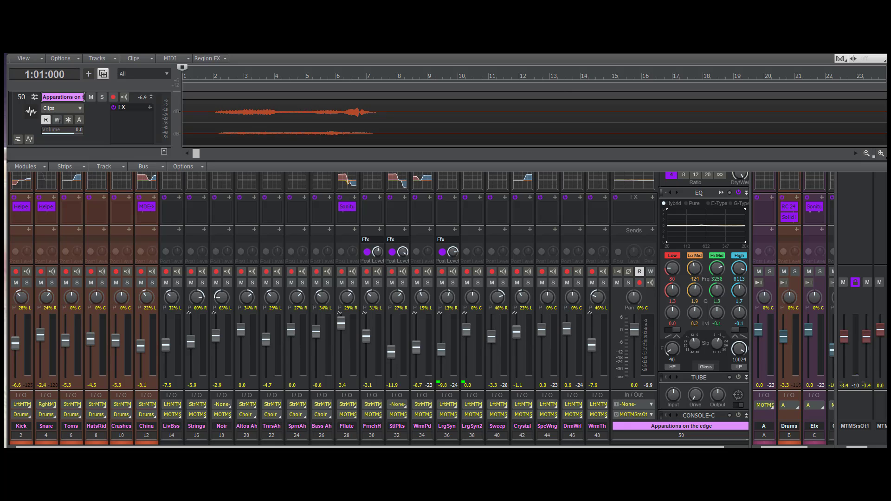
pyautogui.click(101, 96)
pyautogui.click(293, 75)
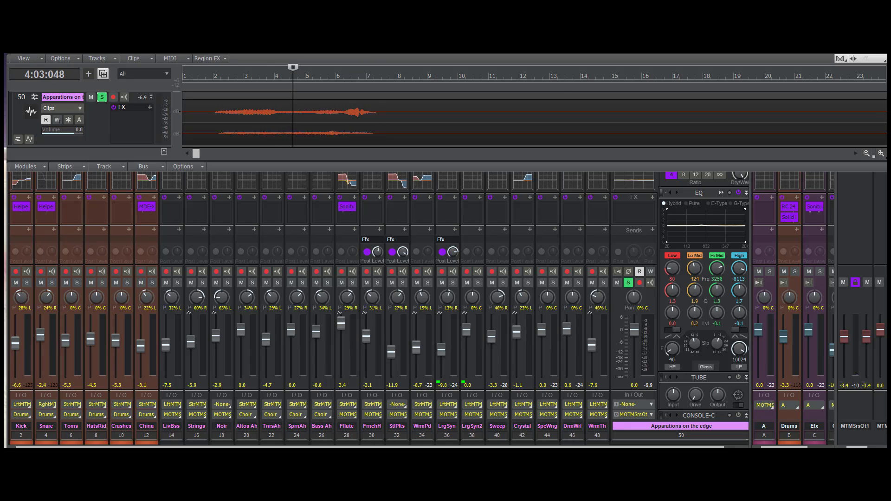
pyautogui.press('space')
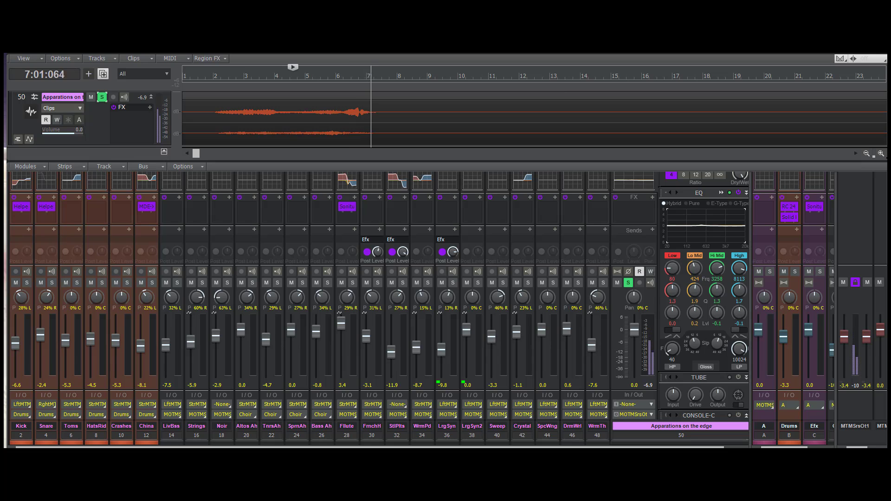
pyautogui.press('space')
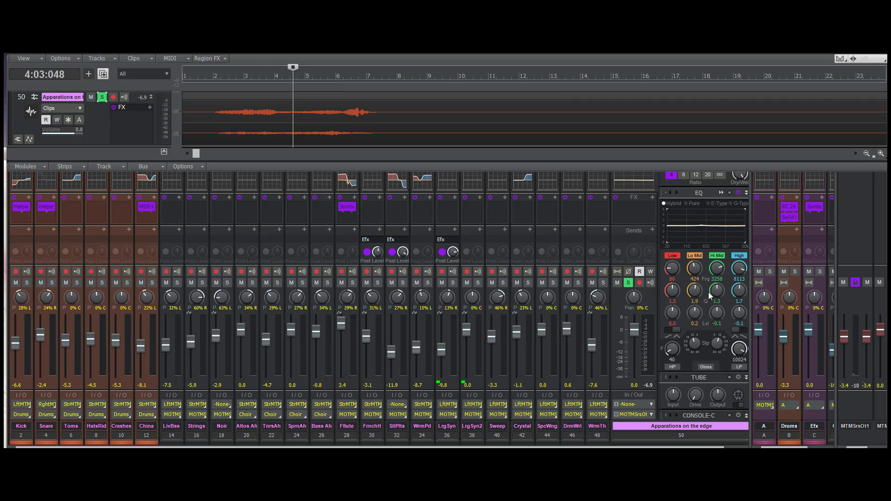
# Step: Open track 50's QuadCurve Equalizer from the ProChannel and play to watch its spectrum
pyautogui.doubleClick(699, 237)
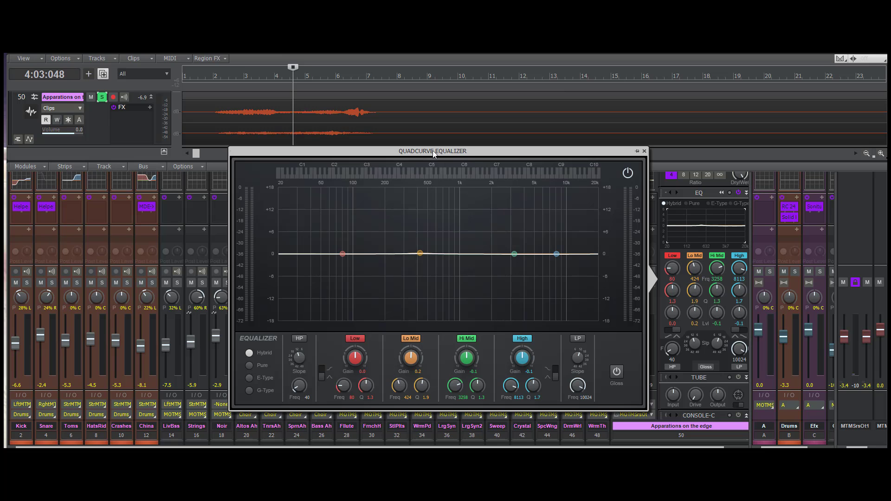
pyautogui.press('space')
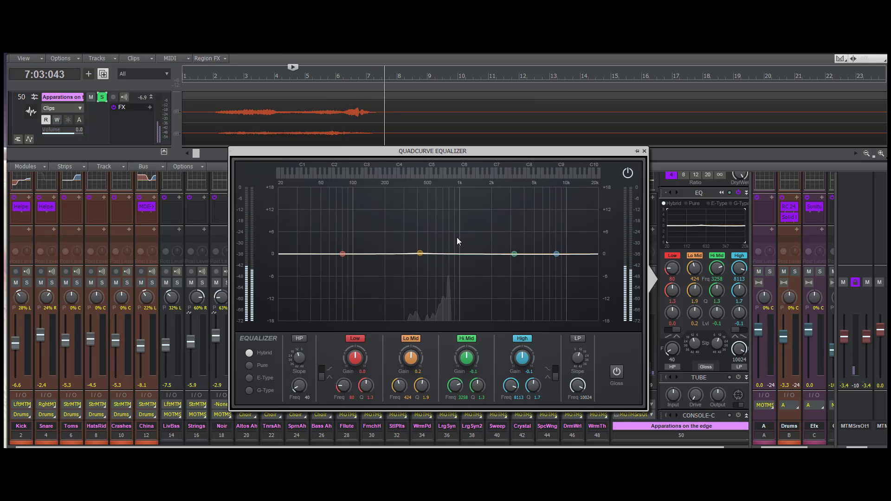
# Step: Move the Lo Mid band's frequency to 800 Hz and restart playback from 4:03:048
pyautogui.moveTo(423, 252); pyautogui.dragTo(449, 253)
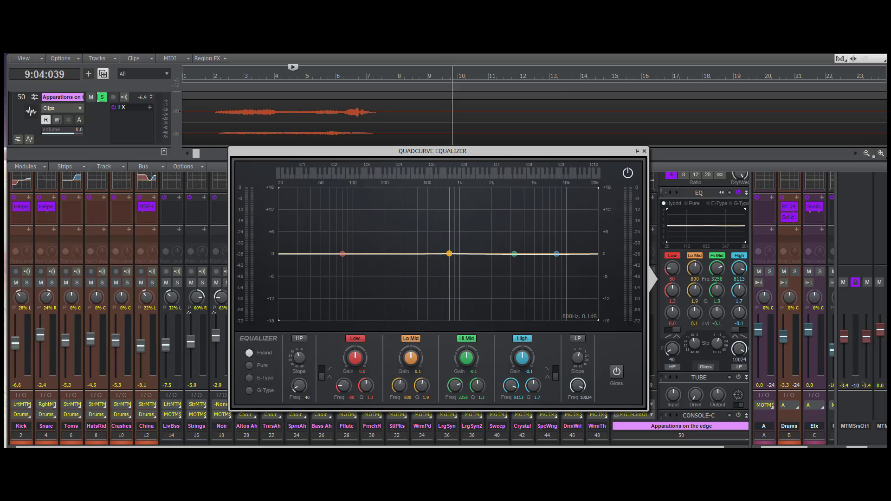
pyautogui.press('space')
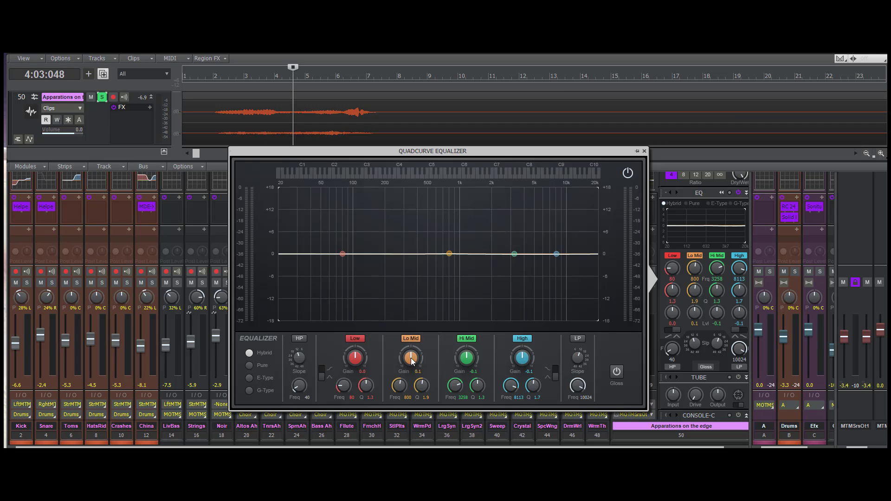
pyautogui.press('space')
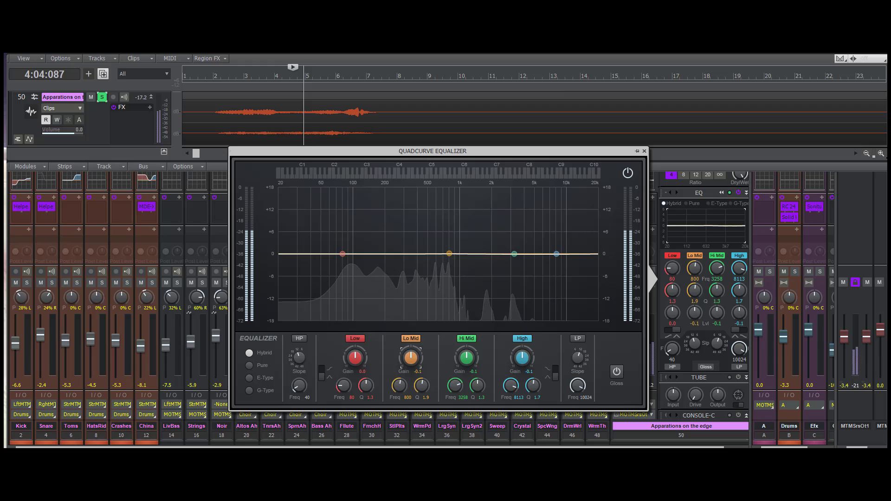
# Step: Cut the Lo Mid gain to -18.0 dB and narrow its Q to 6.1 while listening
pyautogui.moveTo(411, 358); pyautogui.dragTo(410, 433)
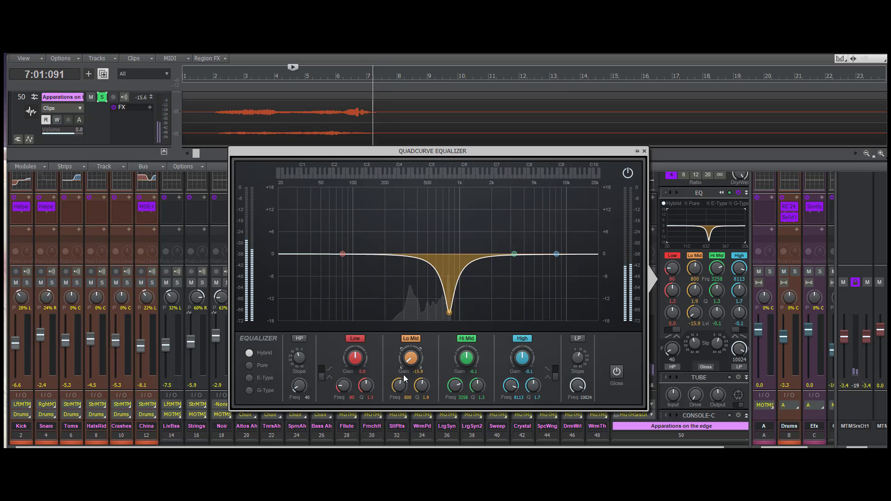
pyautogui.moveTo(409, 364); pyautogui.dragTo(418, 387)
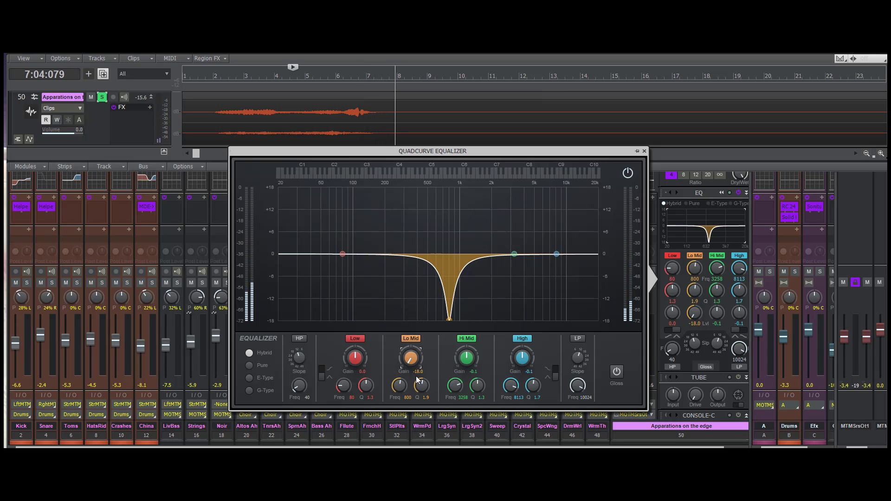
pyautogui.moveTo(419, 387); pyautogui.dragTo(419, 363)
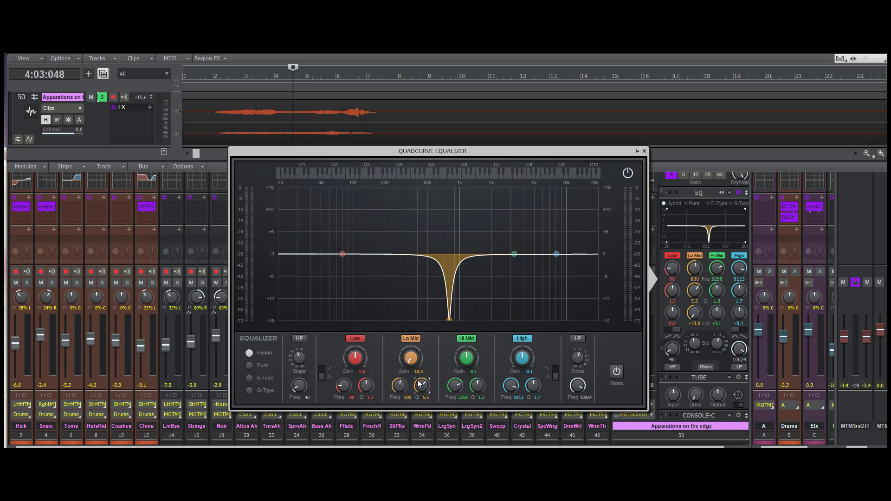
pyautogui.press('space')
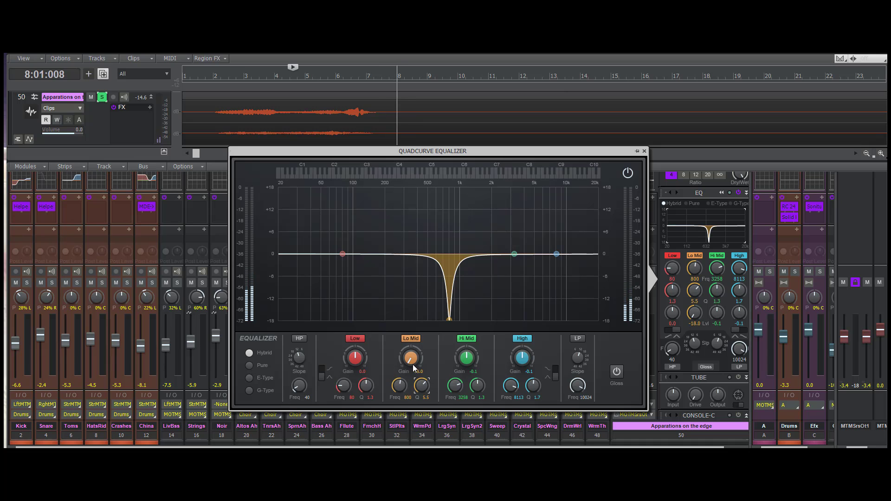
pyautogui.moveTo(421, 385); pyautogui.dragTo(421, 380)
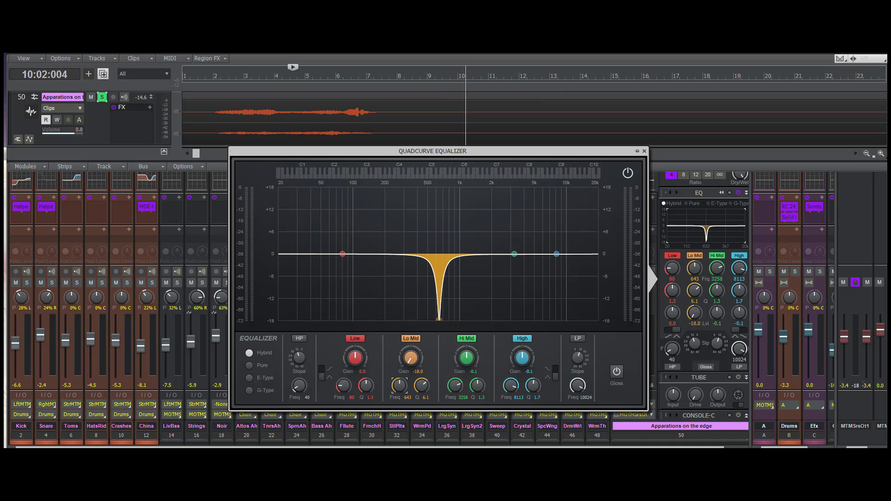
pyautogui.press('space')
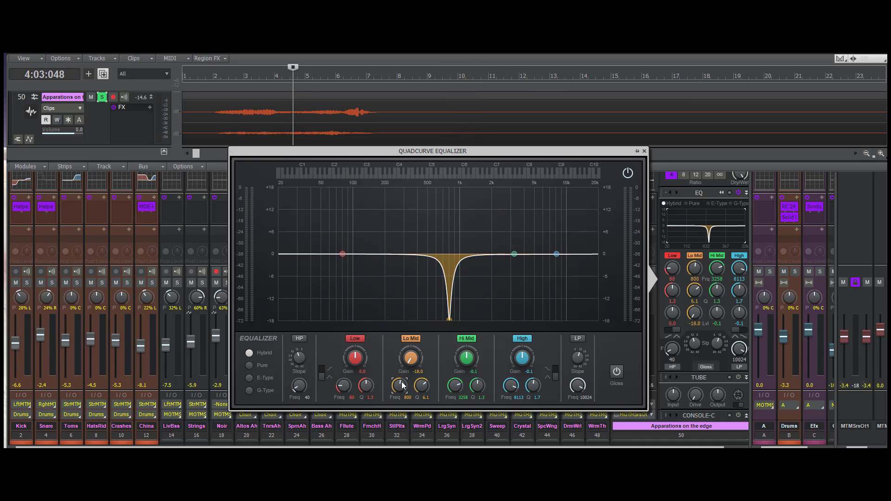
pyautogui.press('space')
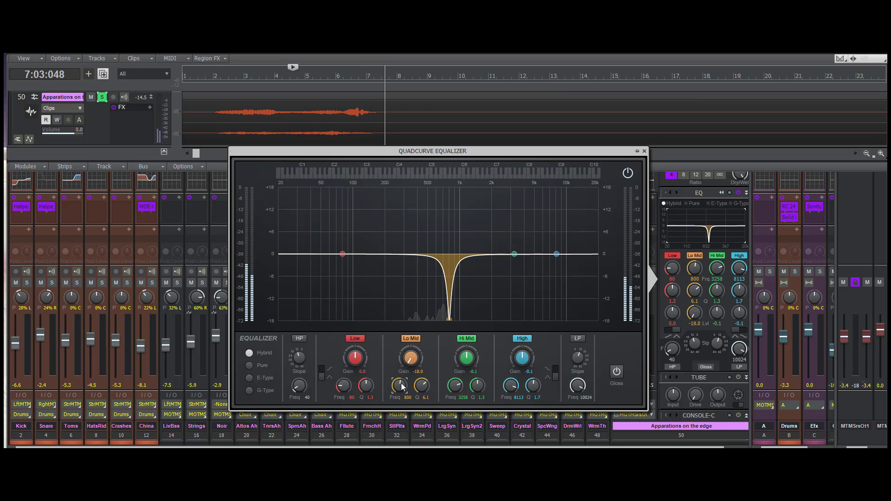
# Step: Audition track 50 from 5:04:000 with the QuadCurve Equalizer bypassed
pyautogui.press('space')
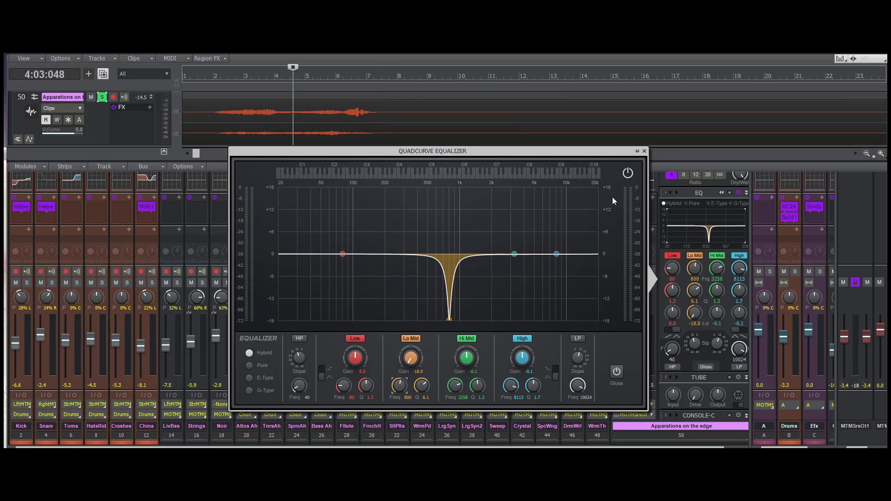
pyautogui.click(329, 76)
pyautogui.click(627, 173)
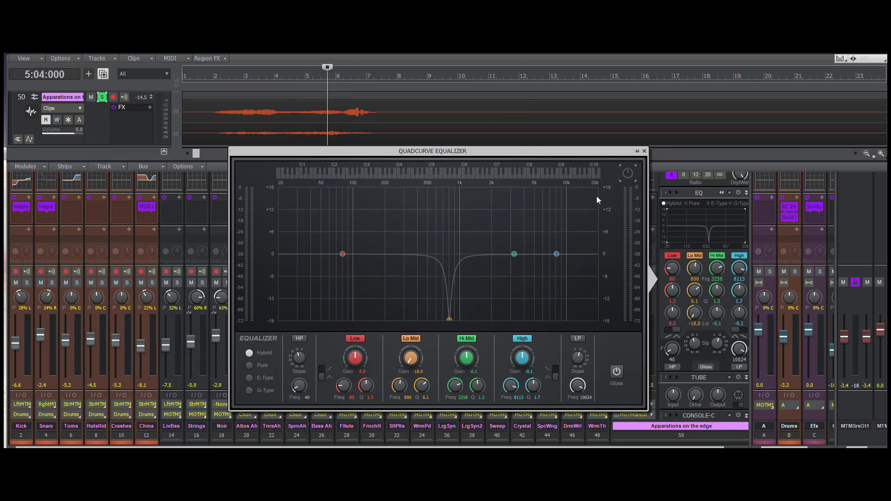
pyautogui.press('space')
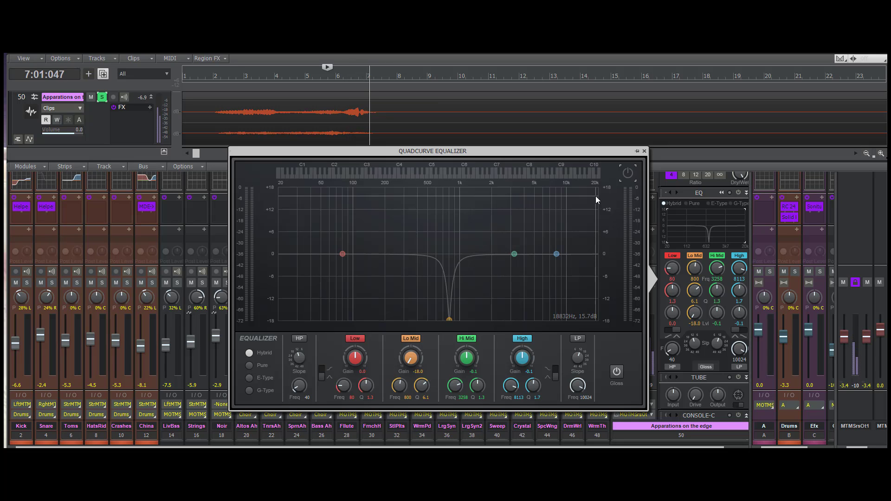
pyautogui.press('space')
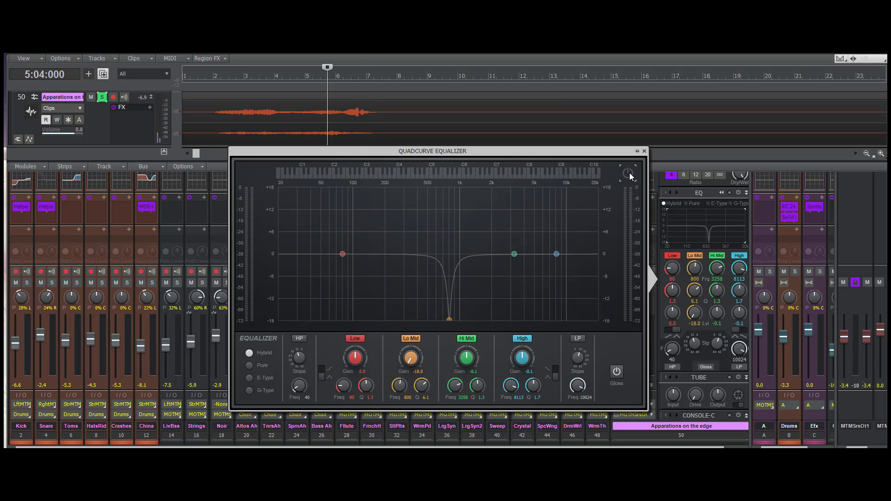
# Step: Re-enable the equalizer, listen again, then move to 4:01:000 and unsolo track 50
pyautogui.click(629, 175)
pyautogui.press('space')
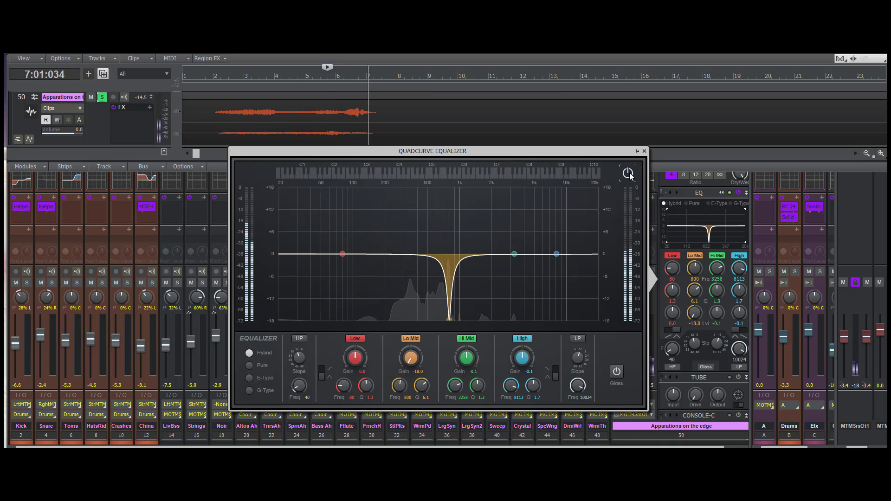
pyautogui.press('space')
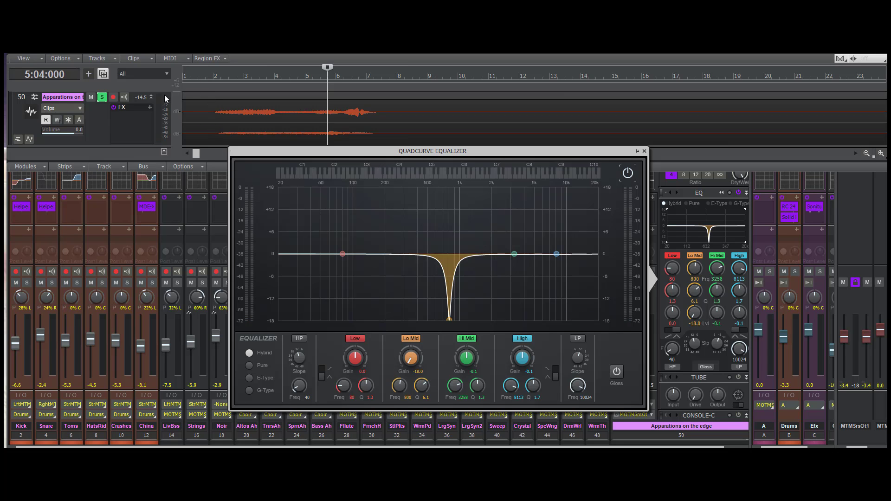
pyautogui.click(274, 75)
pyautogui.click(102, 97)
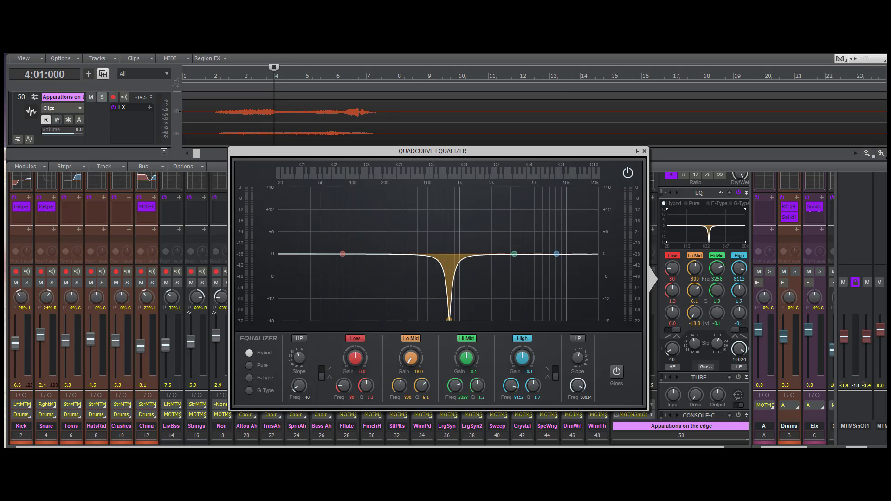
# Step: Play the full mix from 4:01:000 with the 800 Hz notch, then stop
pyautogui.press('space')
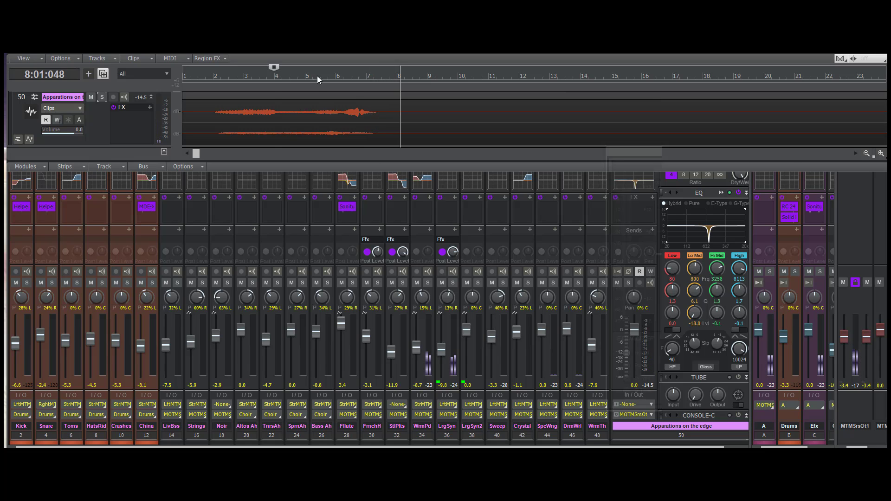
pyautogui.press('space')
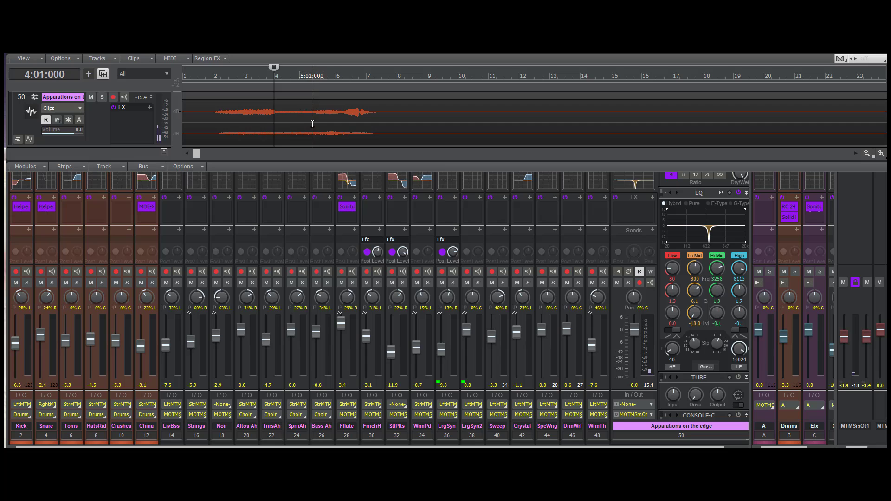